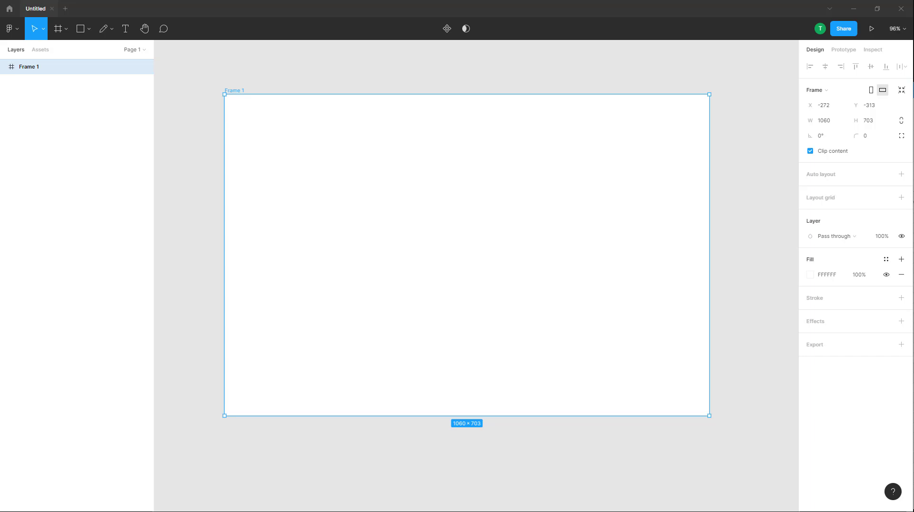
# Choose the Polygon tool from the toolbar's shape dropdown for drawing in Frame 1.
pyautogui.click(89, 30)
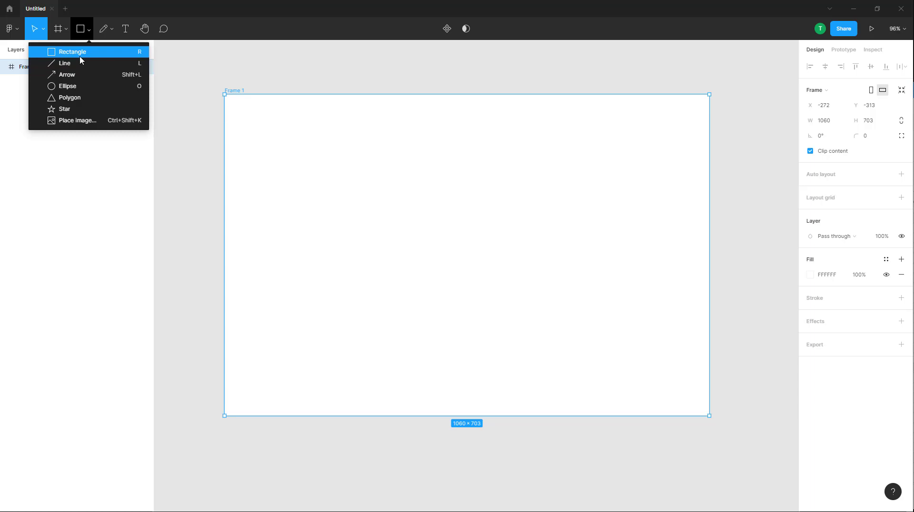
pyautogui.click(72, 98)
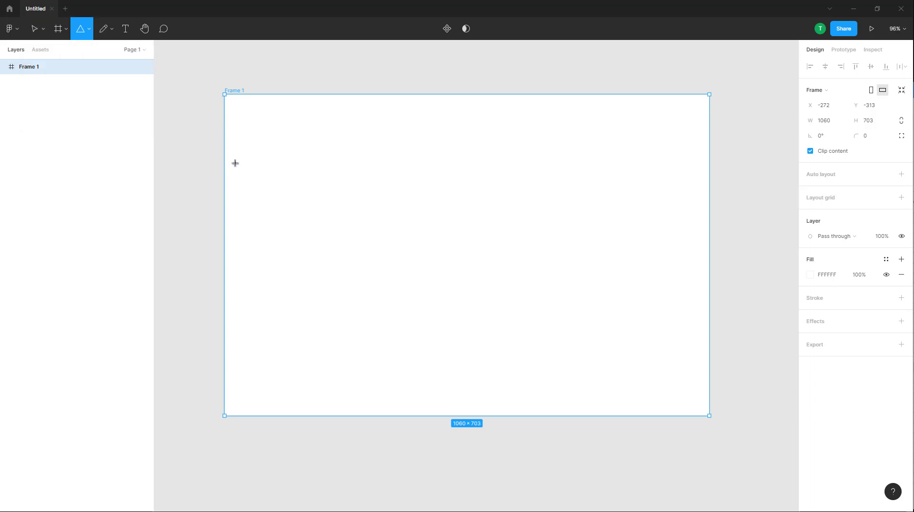
# Draw a grey triangle in Frame 1 and paste a copy to its right.
pyautogui.moveTo(279, 150); pyautogui.dragTo(395, 275)
pyautogui.press('Escape')
pyautogui.click(336, 223)
pyautogui.hotkey('ctrl', 'v')
pyautogui.moveTo(356, 212); pyautogui.dragTo(409, 309)
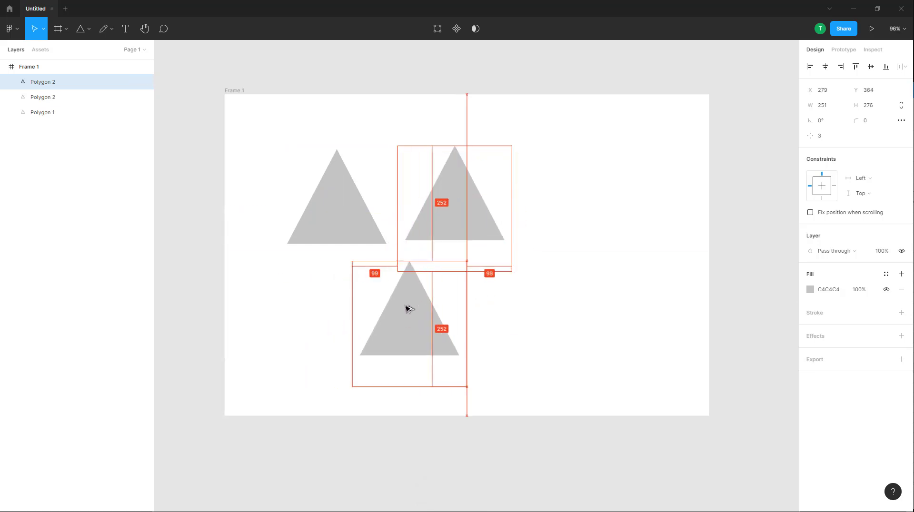
# Arrange the three 251 × 276 triangles into an overlapping trefoil cluster and select them all.
pyautogui.moveTo(332, 206); pyautogui.dragTo(377, 222)
pyautogui.moveTo(459, 202); pyautogui.dragTo(449, 233)
pyautogui.moveTo(428, 325); pyautogui.dragTo(425, 279)
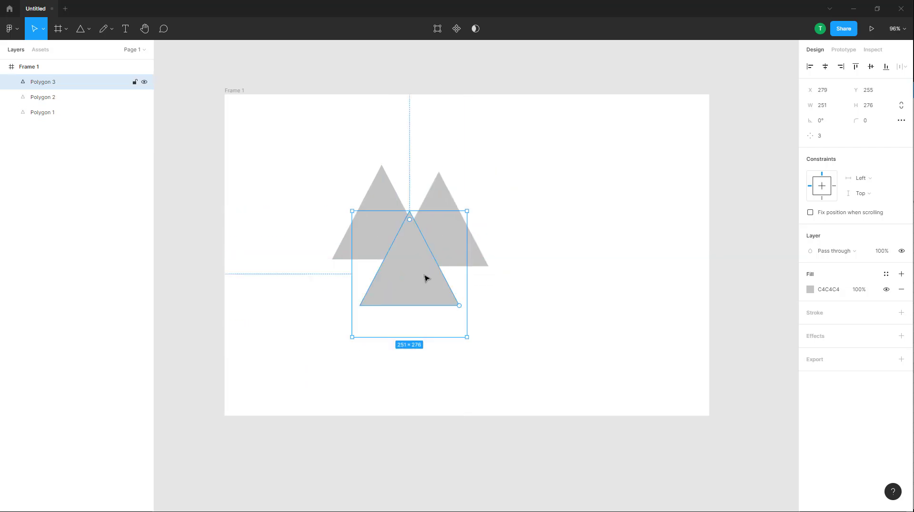
pyautogui.moveTo(250, 113); pyautogui.dragTo(584, 378)
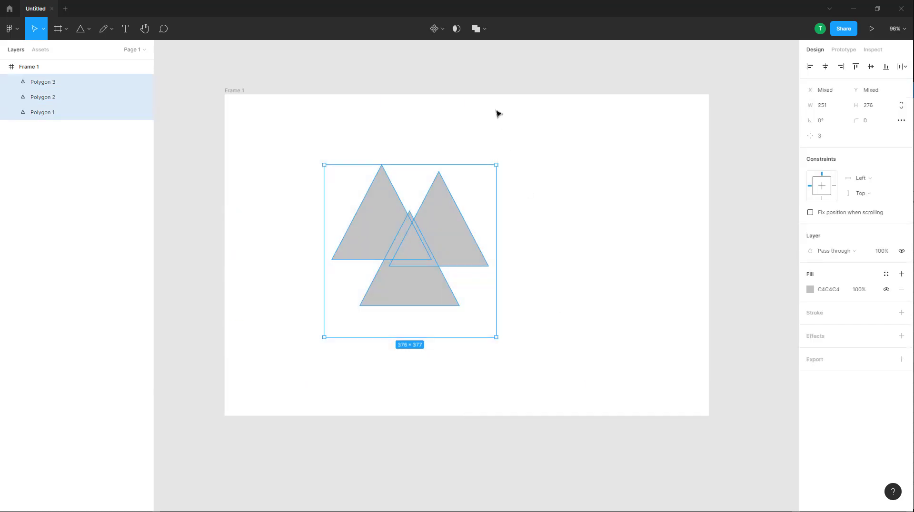
# Union the three triangles into one 342.37 × 308 shape.
pyautogui.click(485, 30)
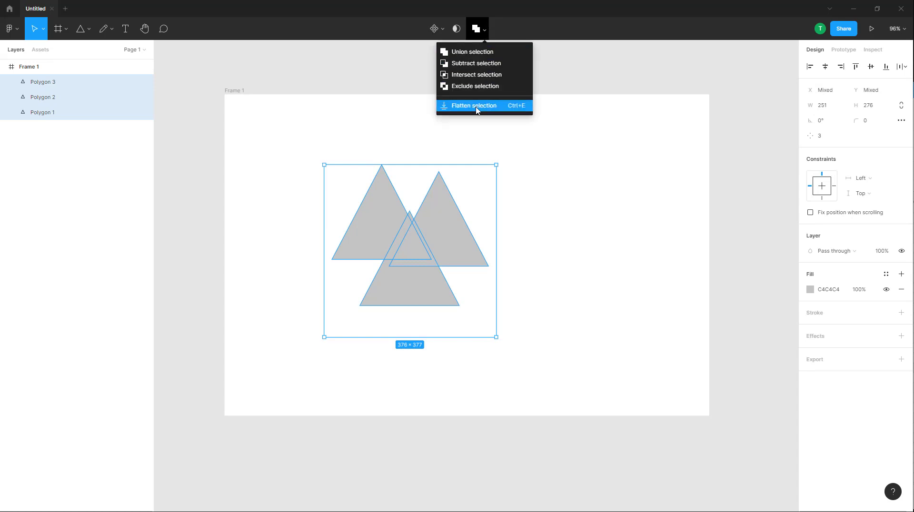
pyautogui.click(476, 55)
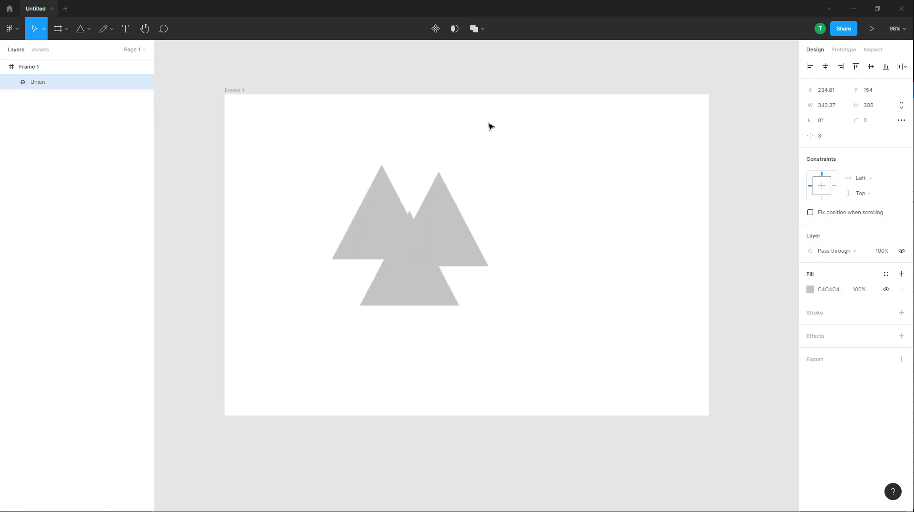
pyautogui.moveTo(418, 251); pyautogui.dragTo(444, 234)
pyautogui.hotkey('ctrl', 'z')
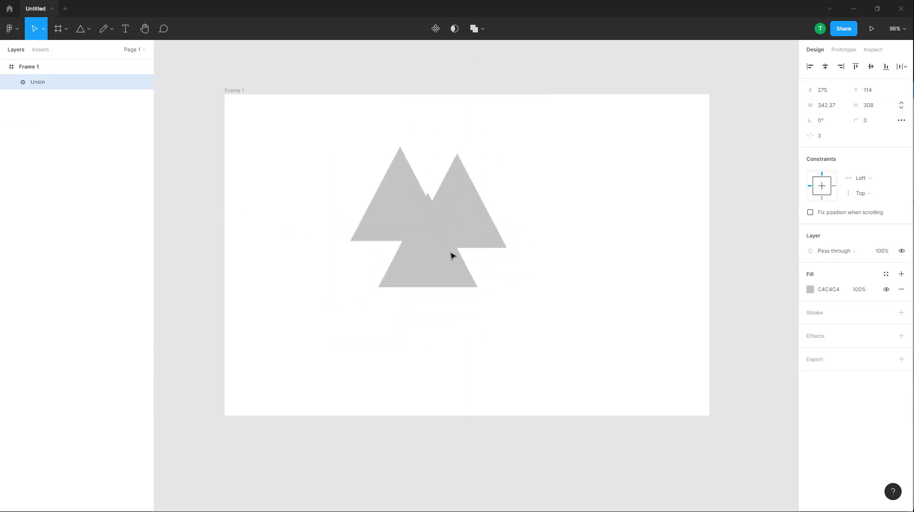
# Duplicate the Union, offset the copy to the right, and select both.
pyautogui.hotkey('ctrl', 'c')
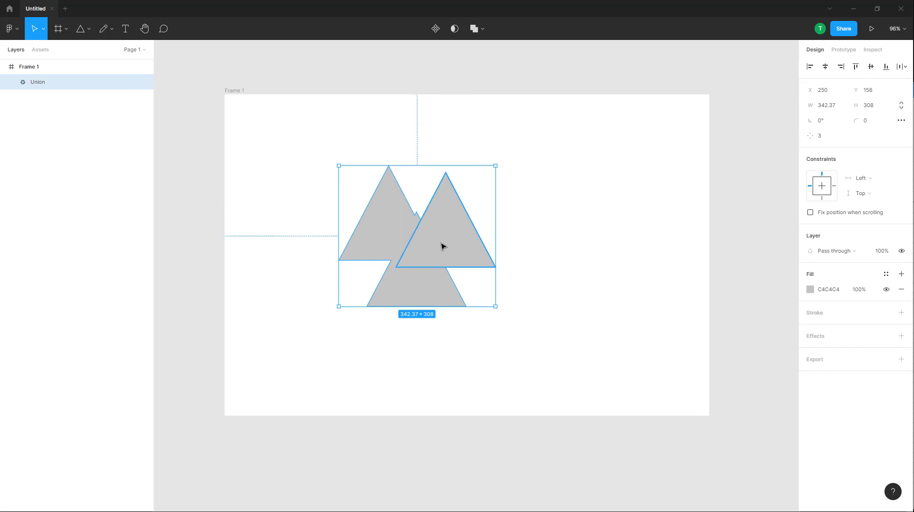
pyautogui.hotkey('ctrl', 'v')
pyautogui.moveTo(427, 261); pyautogui.dragTo(504, 260)
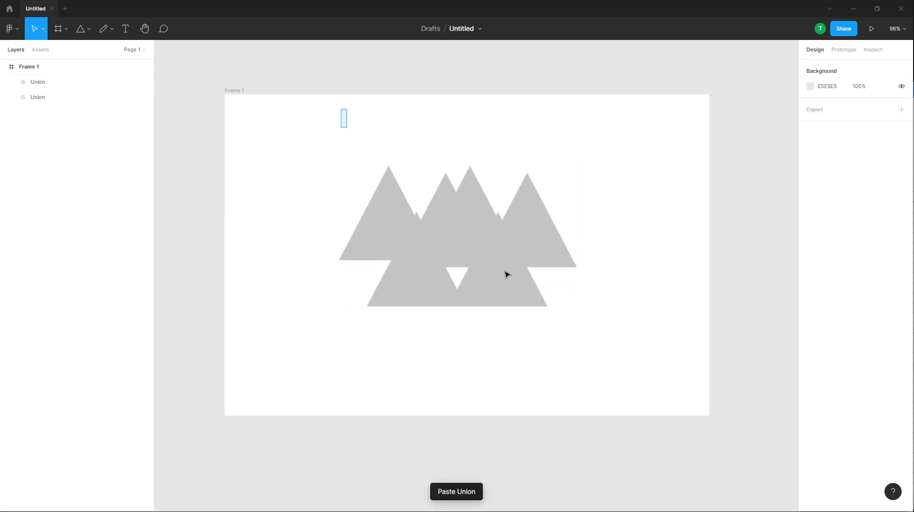
pyautogui.hotkey('ctrl', 'a')
# Subtract the right Union copy from the left, leaving a 292.03 × 308 jagged shape.
pyautogui.click(483, 30)
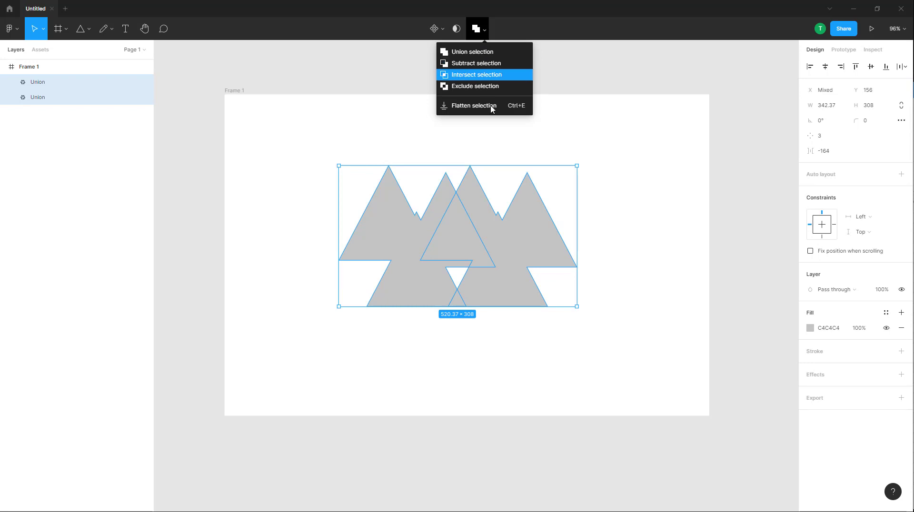
pyautogui.click(478, 63)
pyautogui.click(507, 265)
pyautogui.click(412, 227)
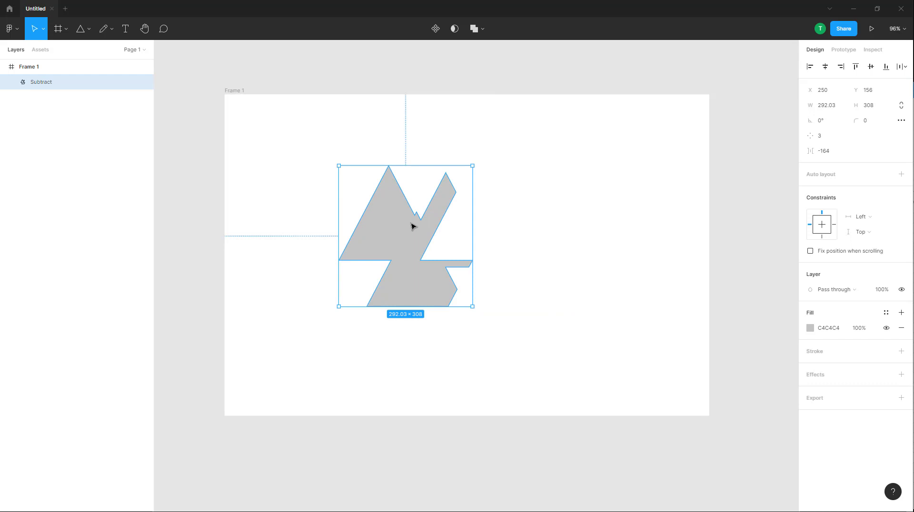
pyautogui.click(89, 29)
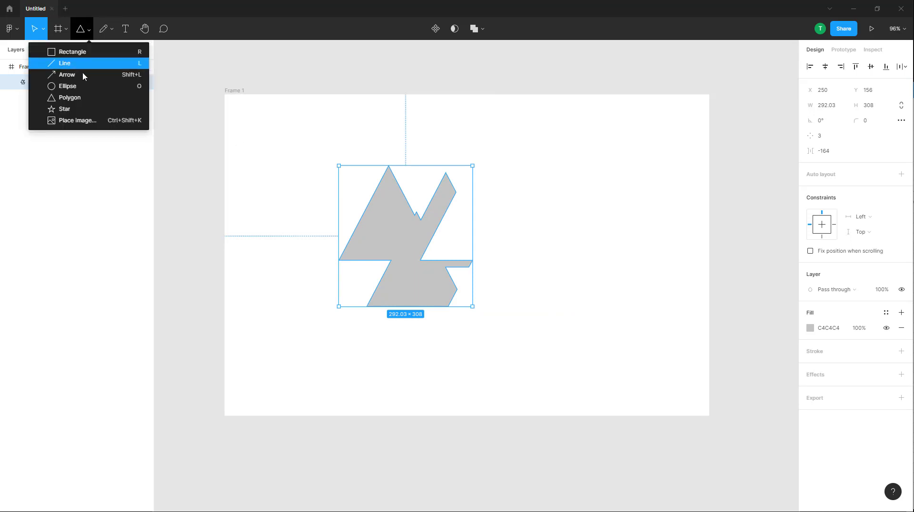
# Draw an ellipse over the top of the jagged shape and subtract it.
pyautogui.press('Escape')
pyautogui.moveTo(368, 127); pyautogui.dragTo(504, 247)
pyautogui.click(290, 152)
pyautogui.click(89, 29)
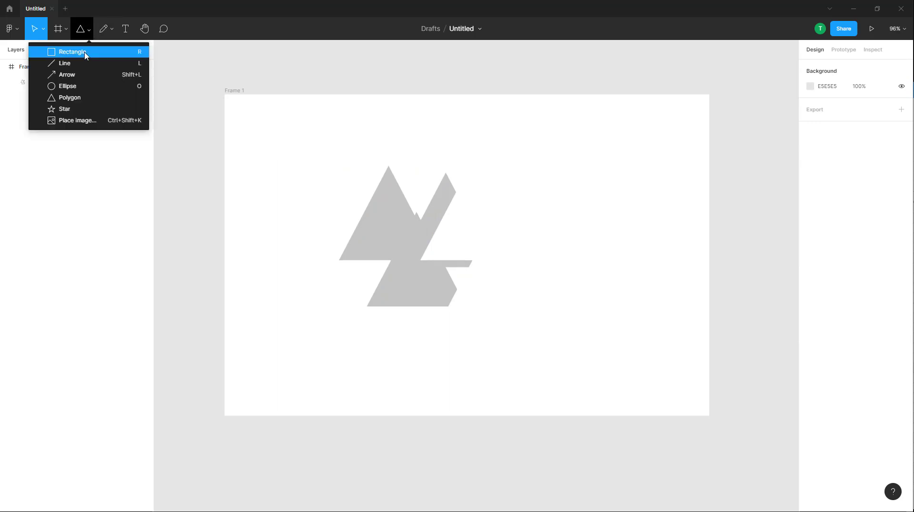
pyautogui.click(71, 86)
pyautogui.moveTo(339, 138); pyautogui.dragTo(513, 249)
pyautogui.moveTo(609, 161); pyautogui.dragTo(330, 336)
pyautogui.click(476, 28)
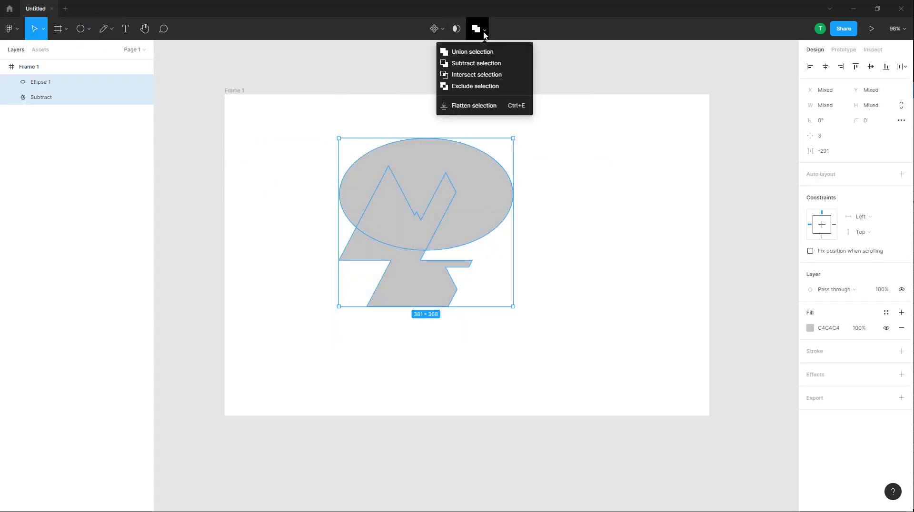
pyautogui.click(489, 63)
pyautogui.click(530, 188)
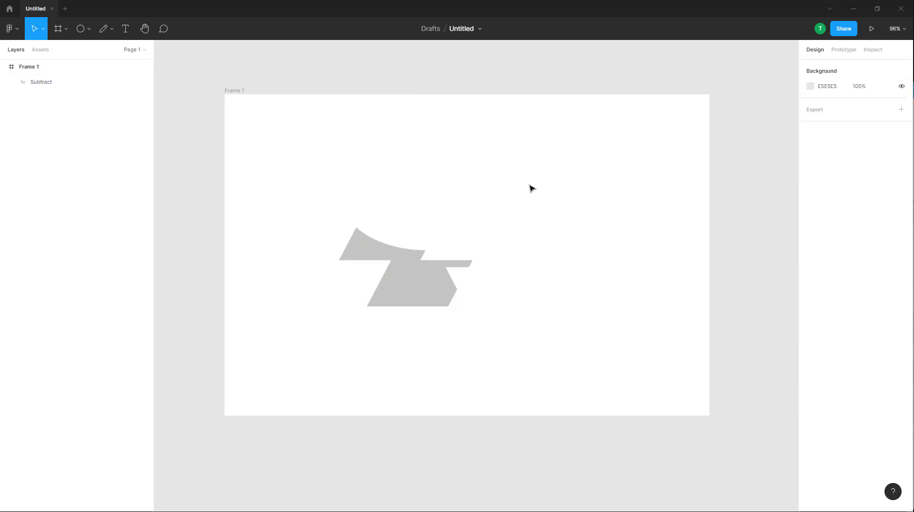
# Draw a triangle over the shape's left side and combine them into a 292.03 × 192 Union.
pyautogui.click(92, 30)
pyautogui.click(82, 96)
pyautogui.moveTo(334, 218)
pyautogui.mouseDown()
pyautogui.moveTo(432, 336)
pyautogui.moveTo(436, 306)
pyautogui.mouseUp()
pyautogui.click(369, 181)
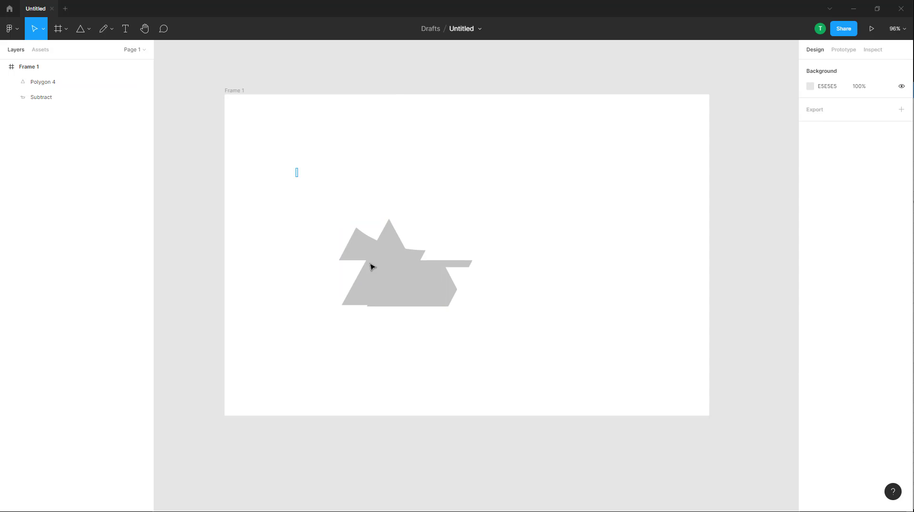
pyautogui.moveTo(296, 167); pyautogui.dragTo(527, 374)
pyautogui.click(484, 28)
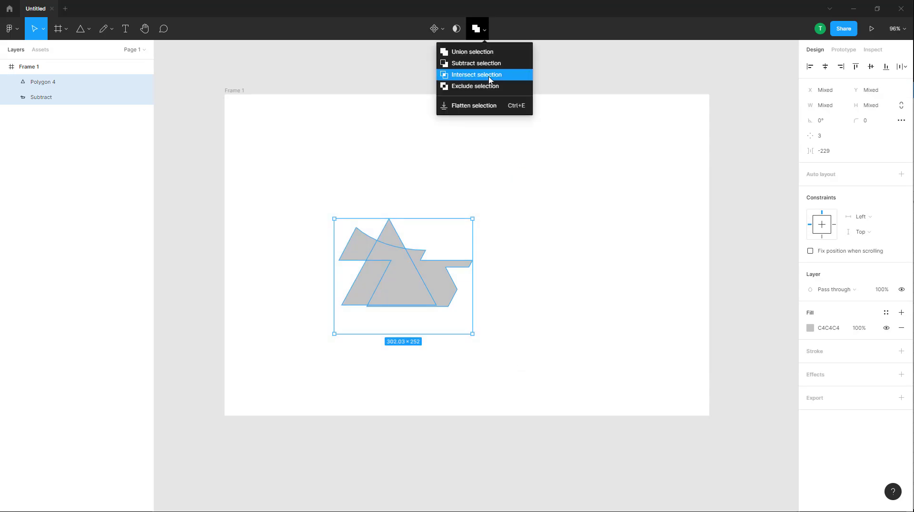
pyautogui.click(488, 79)
pyautogui.click(440, 172)
pyautogui.moveTo(272, 137); pyautogui.dragTo(405, 271)
pyautogui.click(477, 29)
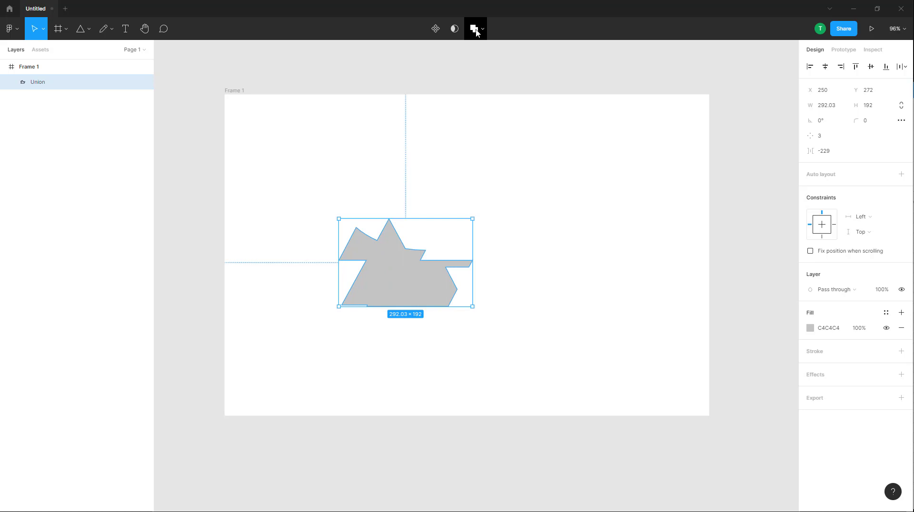
pyautogui.click(509, 199)
# Paste a copy of the Union shape and Exclude the two overlapping shapes.
pyautogui.click(454, 280)
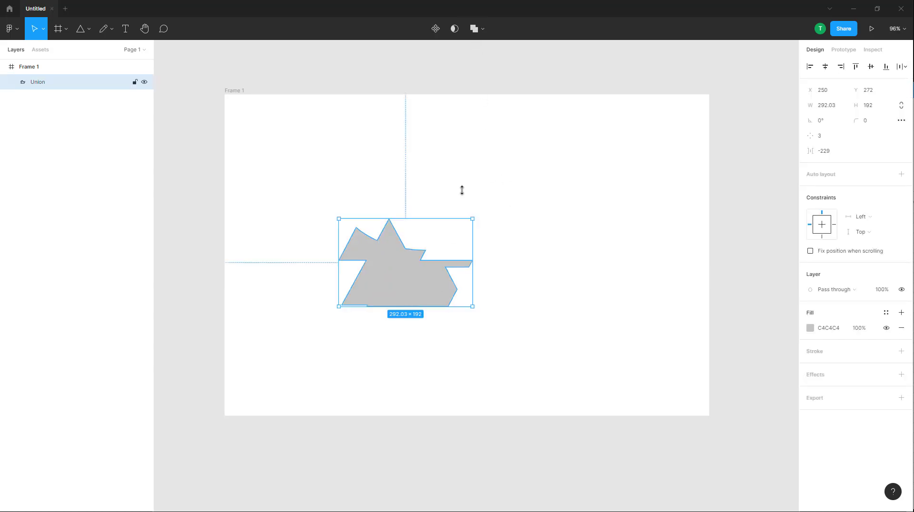
pyautogui.click(482, 30)
pyautogui.click(555, 240)
pyautogui.moveTo(366, 265); pyautogui.dragTo(445, 261)
pyautogui.hotkey('ctrl', 'v')
pyautogui.moveTo(364, 141); pyautogui.dragTo(510, 401)
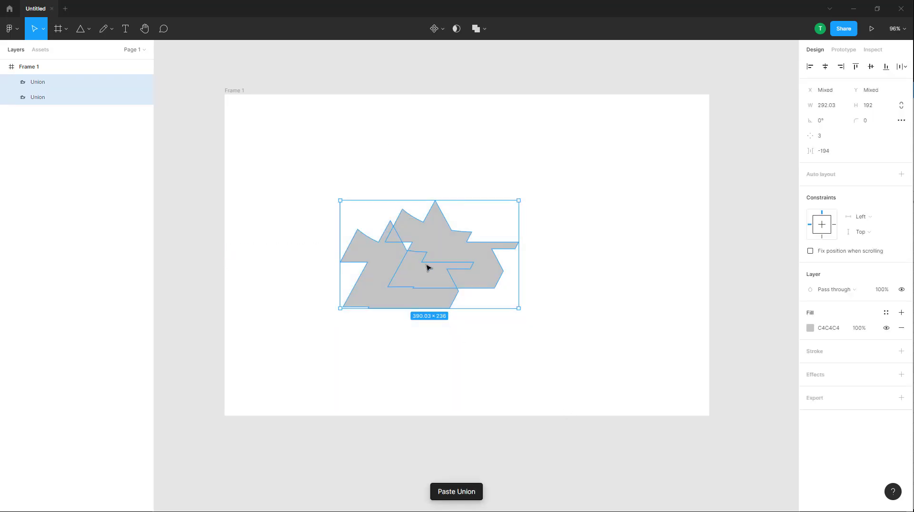
pyautogui.click(484, 28)
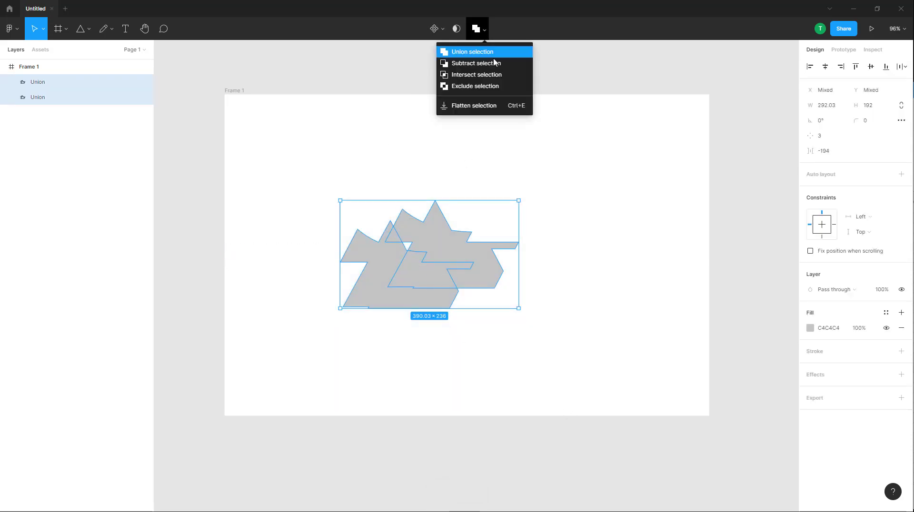
pyautogui.click(484, 90)
# Paste offset copies of the Exclude shape layered over the original.
pyautogui.hotkey('ctrl', 'c')
pyautogui.press('Escape')
pyautogui.hotkey('ctrl', 'v')
pyautogui.moveTo(450, 247); pyautogui.dragTo(437, 204)
pyautogui.moveTo(324, 140); pyautogui.dragTo(555, 298)
pyautogui.click(479, 37)
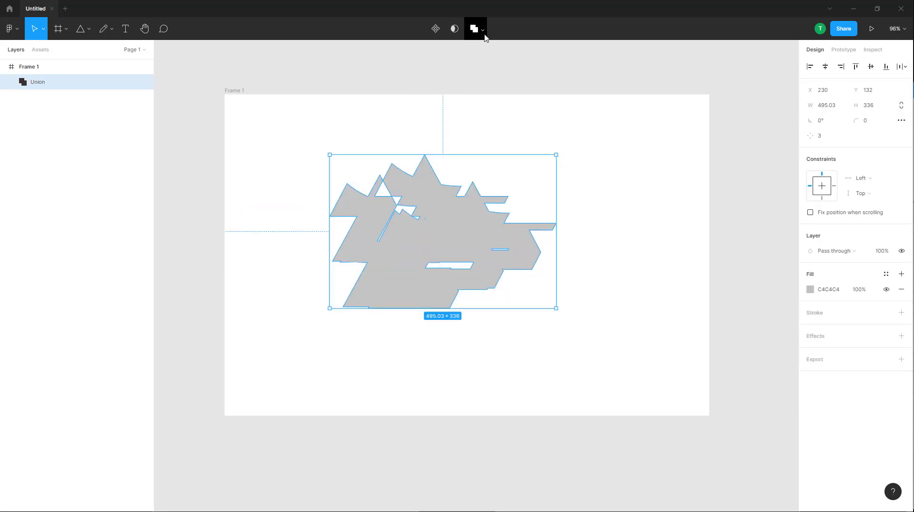
pyautogui.hotkey('ctrl', 'z')
# Flatten the layered shapes into one 495.03 × 336 vector and reposition it.
pyautogui.click(483, 30)
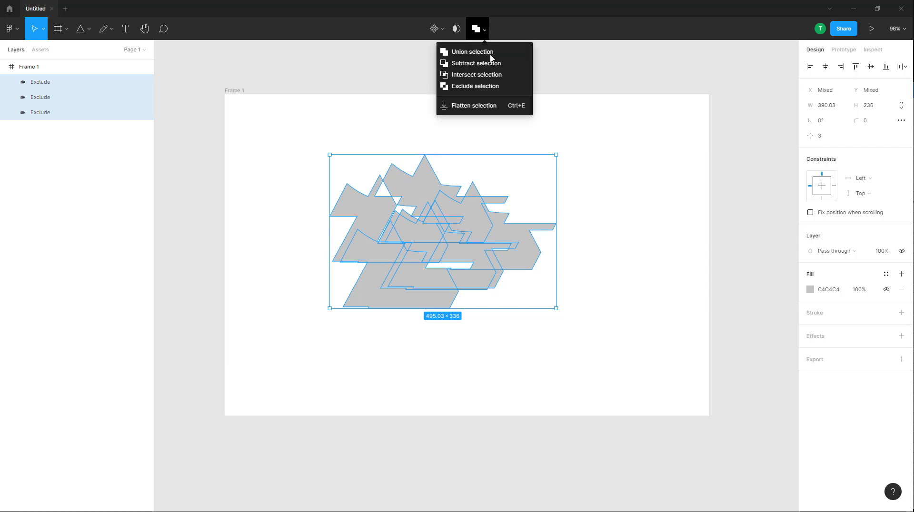
pyautogui.click(481, 106)
pyautogui.click(590, 198)
pyautogui.moveTo(495, 226); pyautogui.dragTo(517, 249)
pyautogui.click(481, 172)
pyautogui.moveTo(473, 216); pyautogui.dragTo(494, 241)
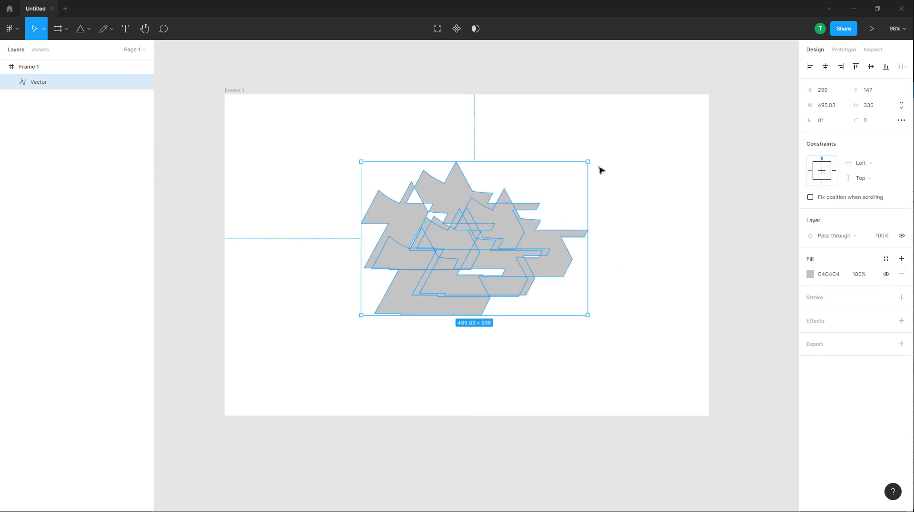
# Add a weight-4 black (000000) inside stroke and move the vector to X 50, Y 50.
pyautogui.click(901, 297)
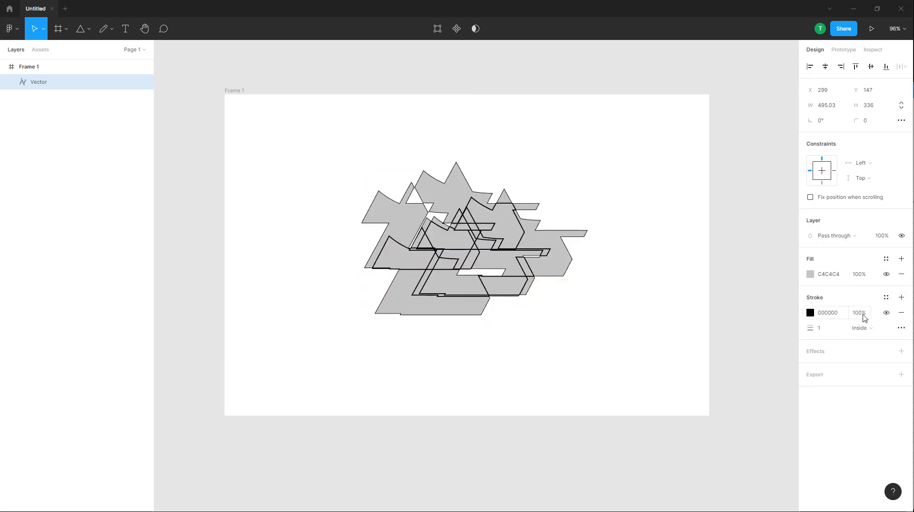
pyautogui.moveTo(809, 333)
pyautogui.mouseDown()
pyautogui.moveTo(838, 333)
pyautogui.moveTo(815, 333)
pyautogui.mouseUp()
pyautogui.click(603, 180)
pyautogui.click(525, 238)
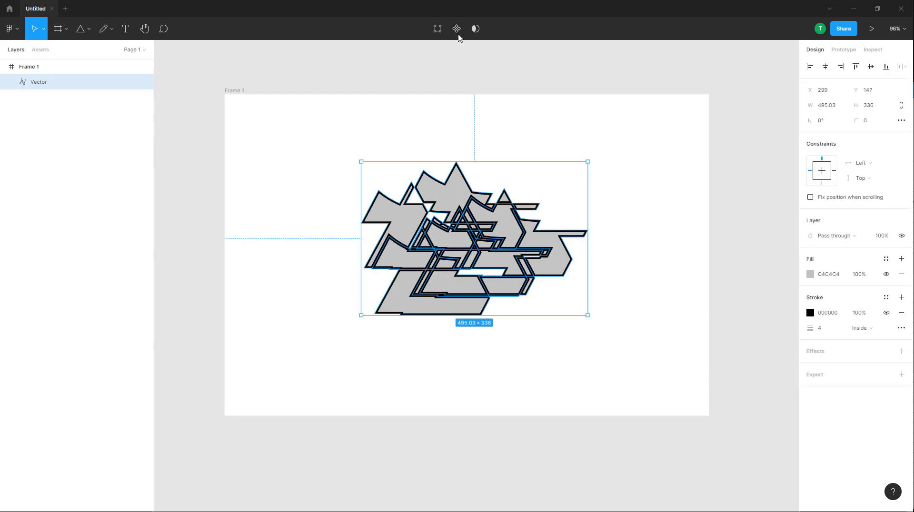
pyautogui.moveTo(576, 164); pyautogui.dragTo(466, 121)
pyautogui.click(576, 287)
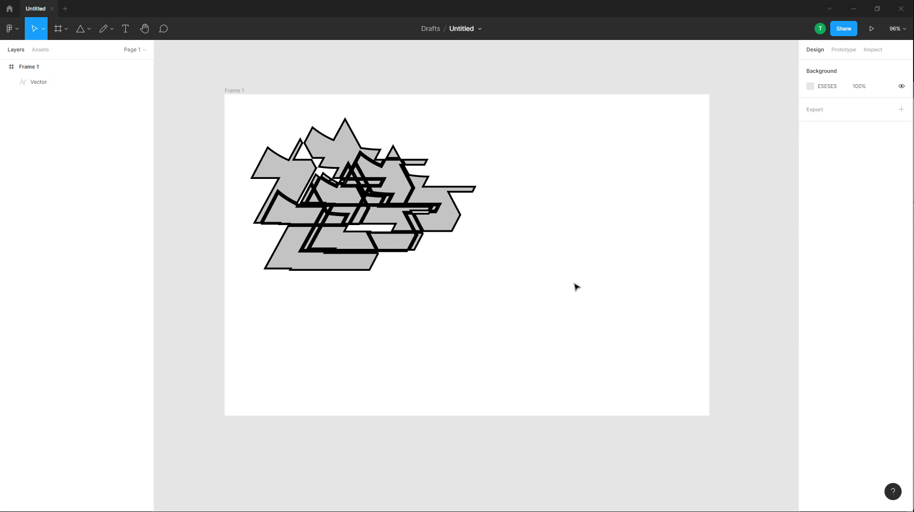
pyautogui.click(369, 202)
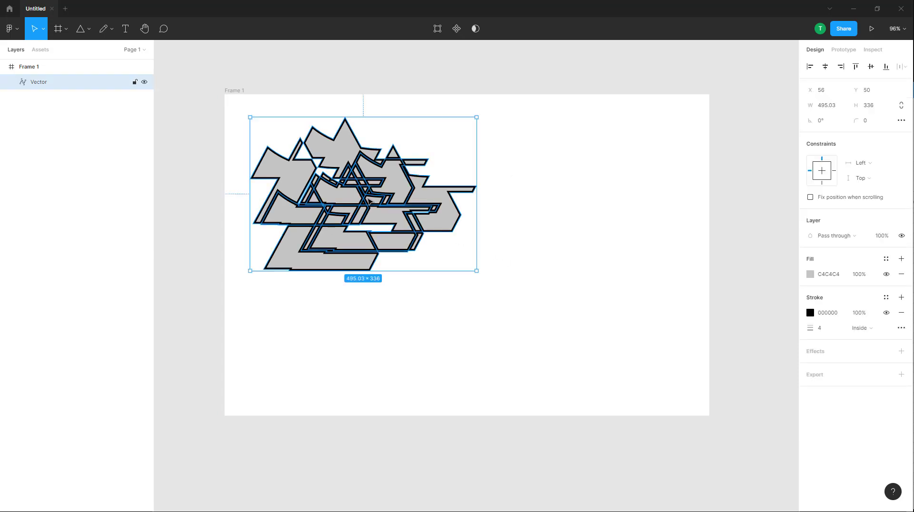
# Delete the jagged vector, draw a large circle, and paste an offset copy of it.
pyautogui.press('Delete')
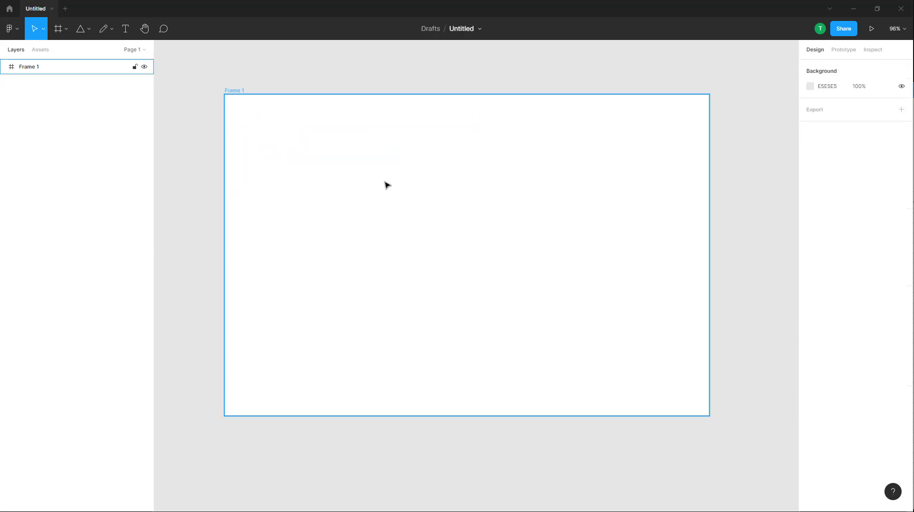
pyautogui.click(90, 29)
pyautogui.click(107, 88)
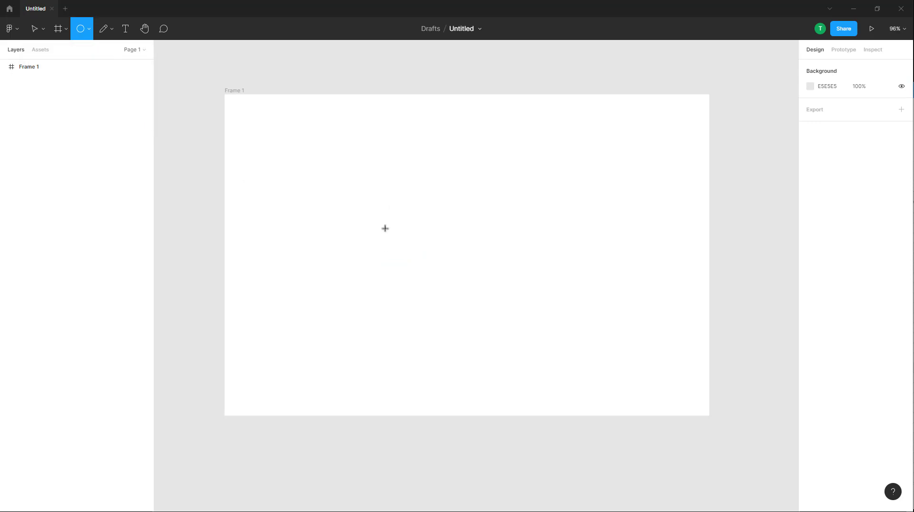
pyautogui.moveTo(310, 151)
pyautogui.mouseDown()
pyautogui.moveTo(426, 284)
pyautogui.moveTo(514, 351)
pyautogui.mouseUp()
pyautogui.moveTo(455, 207)
pyautogui.mouseDown()
pyautogui.moveTo(439, 252)
pyautogui.moveTo(442, 201)
pyautogui.moveTo(408, 190)
pyautogui.moveTo(438, 205)
pyautogui.mouseUp()
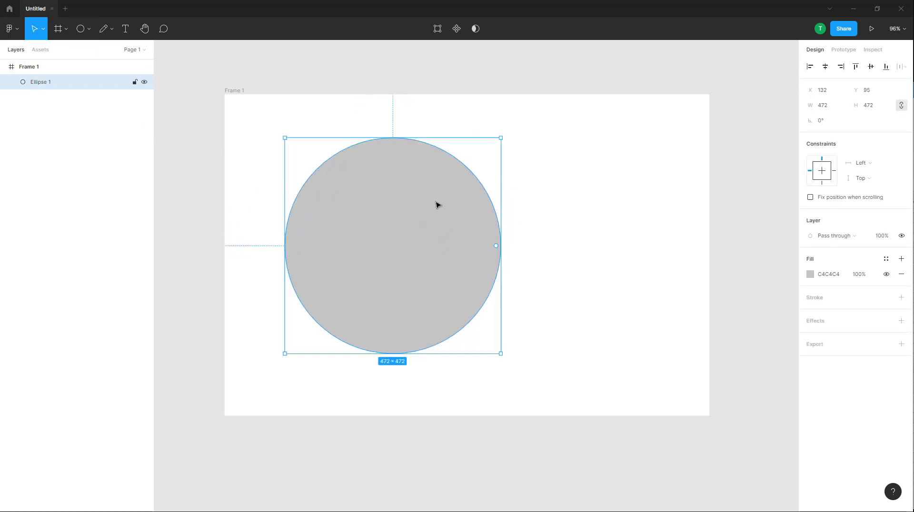
pyautogui.hotkey('ctrl', 'c')
pyautogui.hotkey('ctrl', 'v')
pyautogui.moveTo(423, 257); pyautogui.dragTo(483, 206)
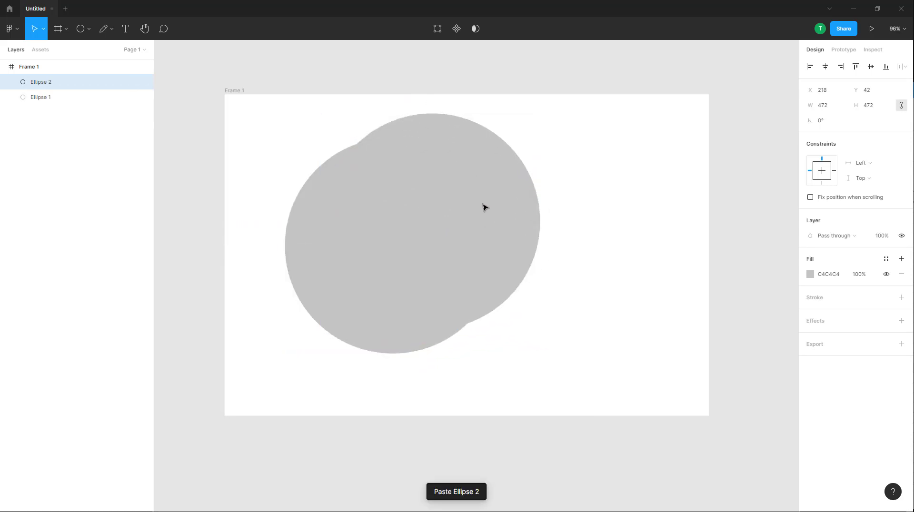
# Subtract the upper circle from the lower one to form a 427.9 × 432.4 crescent.
pyautogui.moveTo(627, 112); pyautogui.dragTo(284, 360)
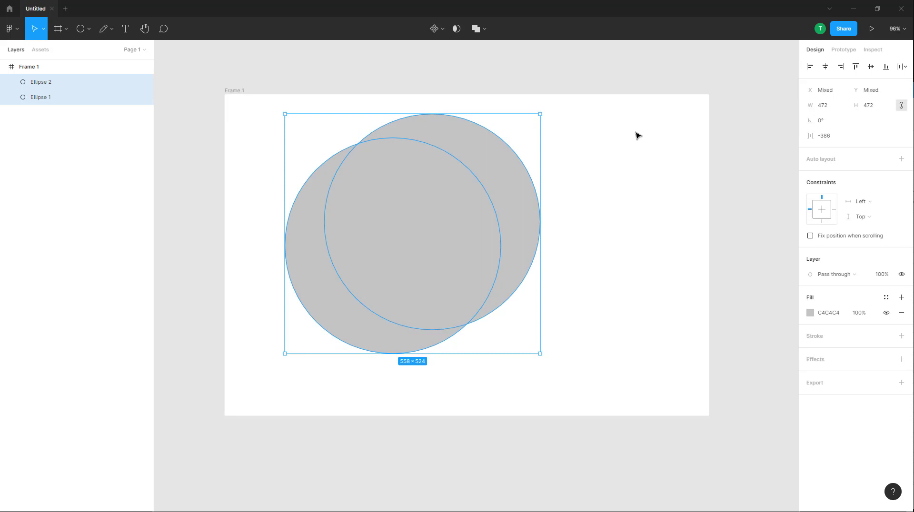
pyautogui.click(514, 185)
pyautogui.moveTo(514, 185); pyautogui.dragTo(493, 183)
pyautogui.moveTo(602, 119); pyautogui.dragTo(316, 319)
pyautogui.click(485, 33)
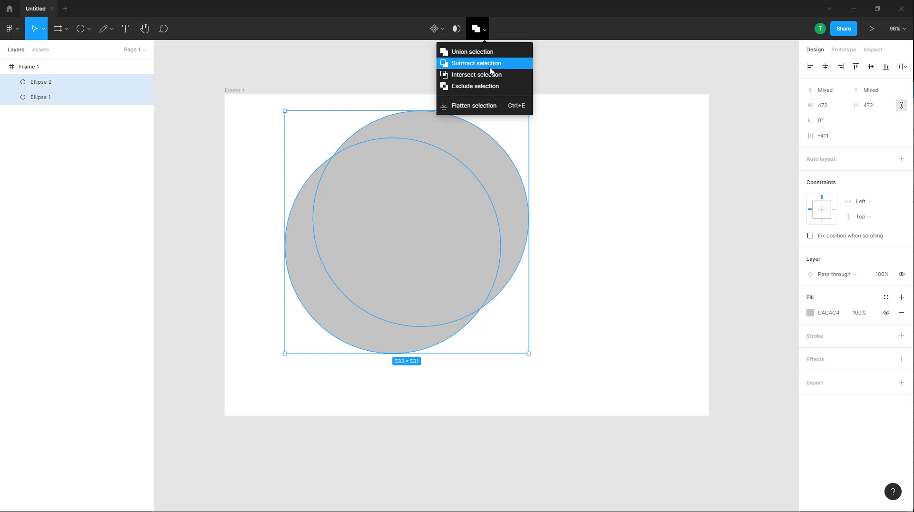
pyautogui.click(489, 64)
pyautogui.click(565, 201)
pyautogui.moveTo(323, 312); pyautogui.dragTo(369, 351)
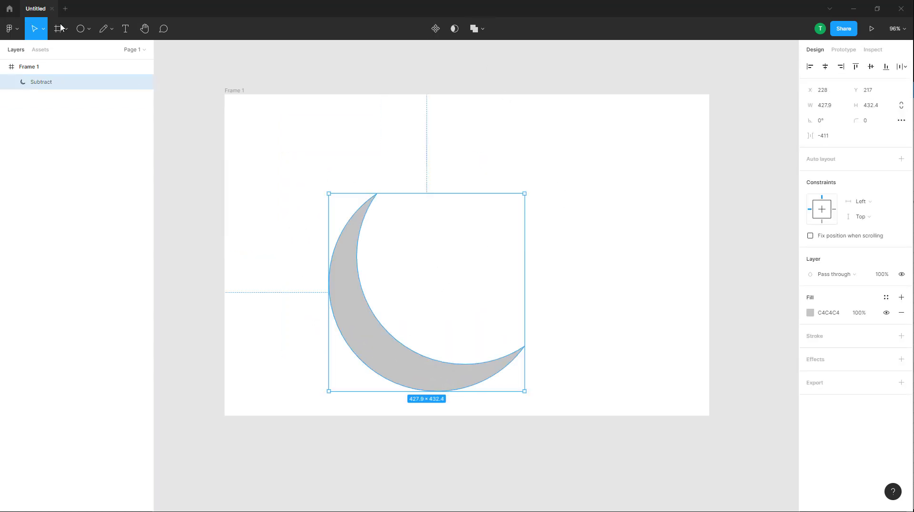
pyautogui.click(82, 29)
# Draw a star beside the crescent, discarding a stray ellipse first.
pyautogui.click(89, 30)
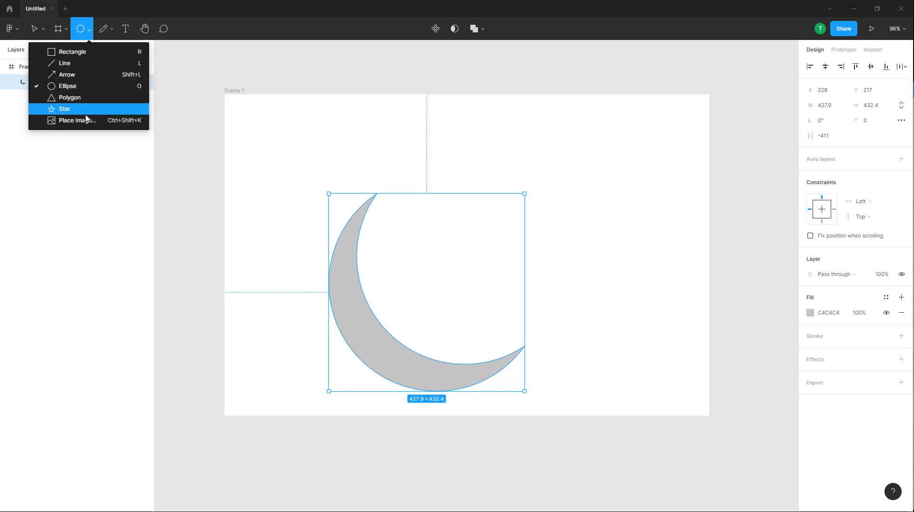
pyautogui.press('Escape')
pyautogui.moveTo(575, 245); pyautogui.dragTo(614, 292)
pyautogui.press('Delete')
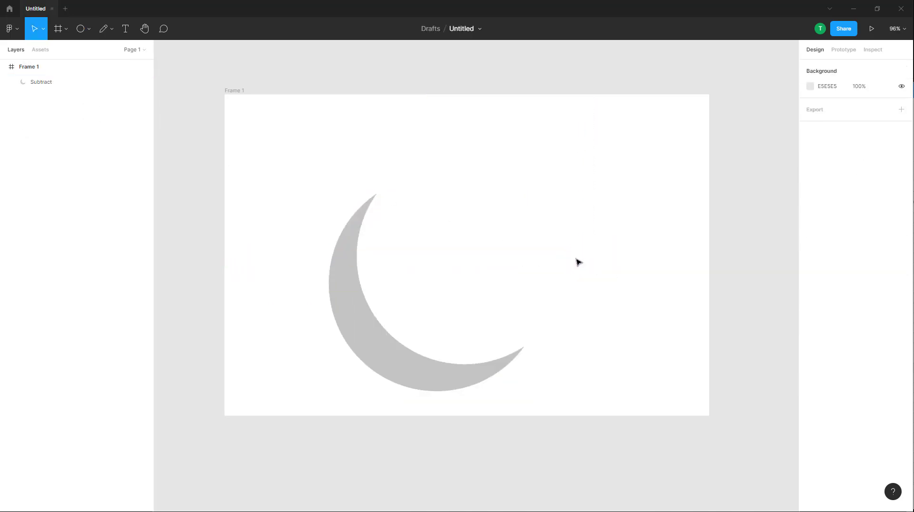
pyautogui.click(89, 29)
pyautogui.click(82, 112)
pyautogui.moveTo(518, 221); pyautogui.dragTo(582, 287)
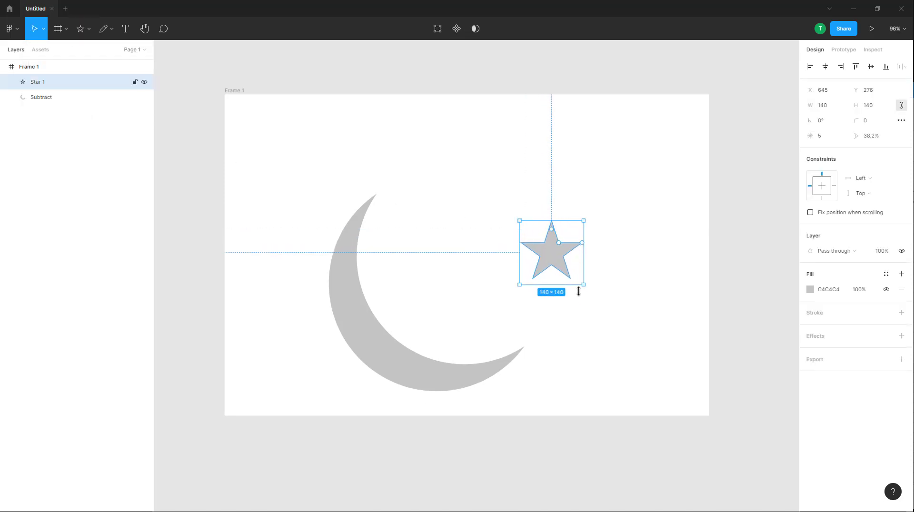
pyautogui.press('alt')
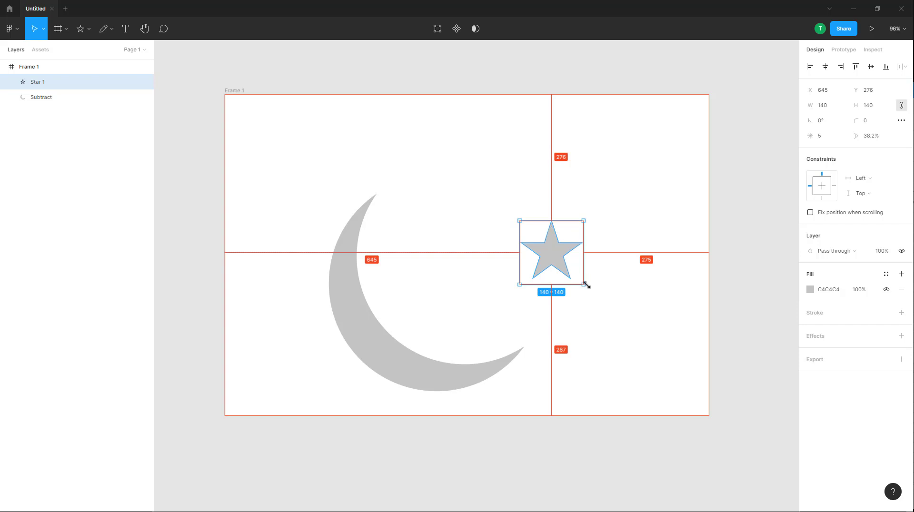
pyautogui.moveTo(589, 290); pyautogui.dragTo(581, 314)
pyautogui.hotkey('ctrl', 'z')
# Alt-drag a duplicate of the star and rotate it about -37 degrees.
pyautogui.click(592, 258)
pyautogui.click(560, 253)
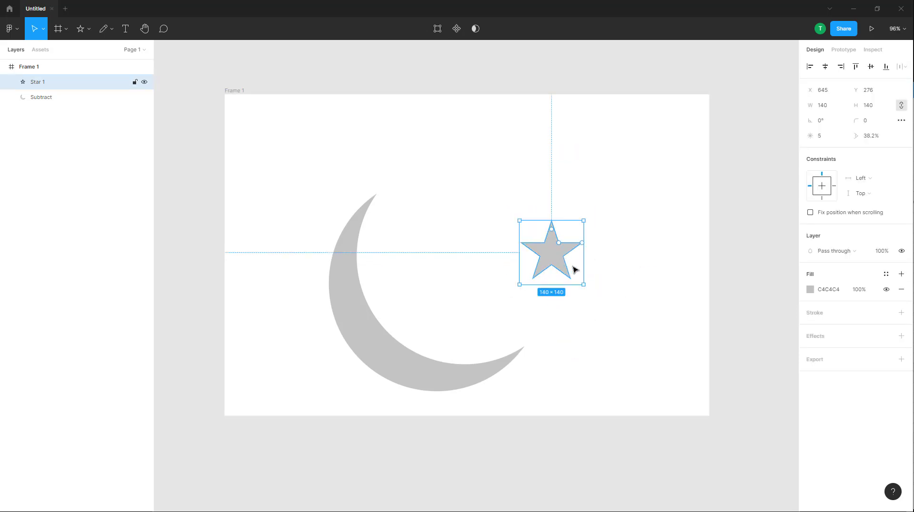
pyautogui.press('alt')
pyautogui.moveTo(552, 251)
pyautogui.mouseDown()
pyautogui.moveTo(590, 292)
pyautogui.moveTo(553, 251)
pyautogui.mouseUp()
pyautogui.click(593, 292)
pyautogui.click(557, 253)
pyautogui.moveTo(583, 292); pyautogui.dragTo(561, 305)
pyautogui.click(518, 167)
# Union the crescent and both stars into one shape at X 252, Y 171.
pyautogui.moveTo(498, 179); pyautogui.dragTo(386, 322)
pyautogui.click(614, 253)
pyautogui.click(563, 257)
pyautogui.keyDown('shift'); pyautogui.click(553, 252); pyautogui.keyUp('shift')
pyautogui.click(624, 237)
pyautogui.moveTo(557, 193); pyautogui.dragTo(318, 359)
pyautogui.click(477, 33)
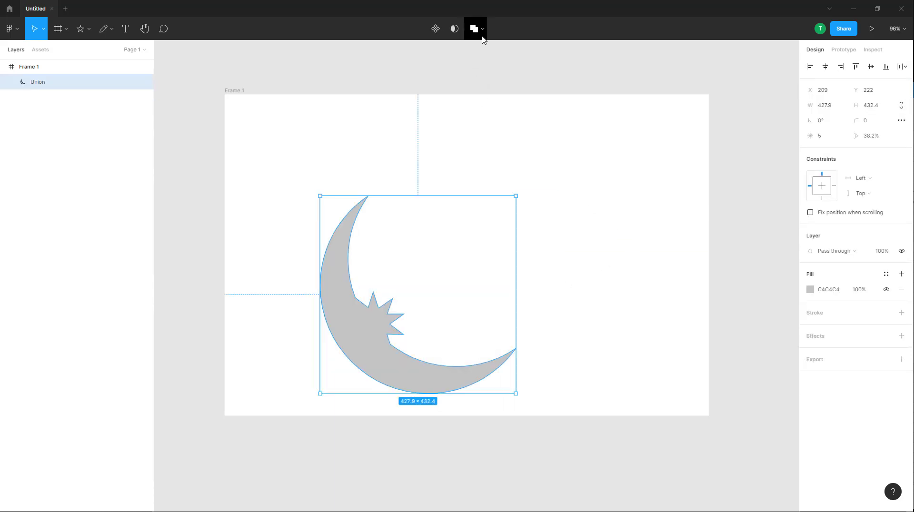
pyautogui.click(646, 252)
# Give the moon-and-star shape a black stroke of weight 6.
pyautogui.moveTo(381, 354); pyautogui.dragTo(370, 295)
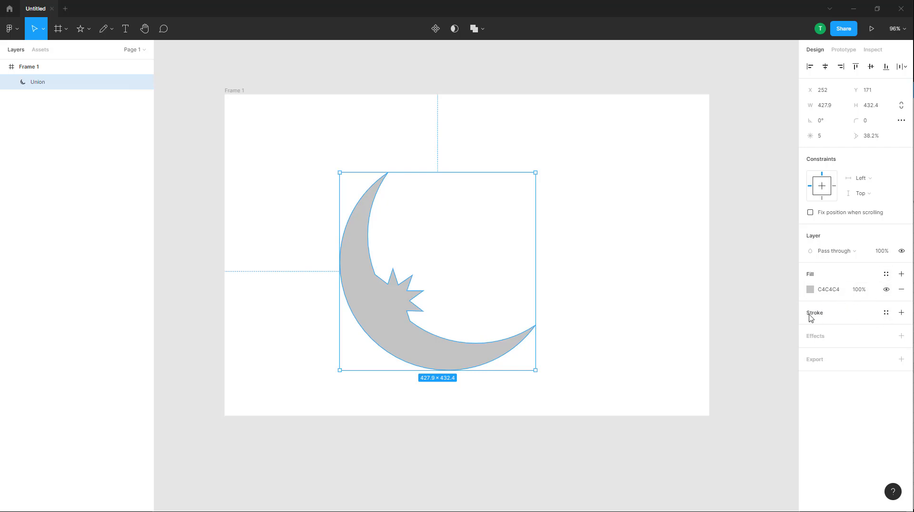
pyautogui.click(811, 316)
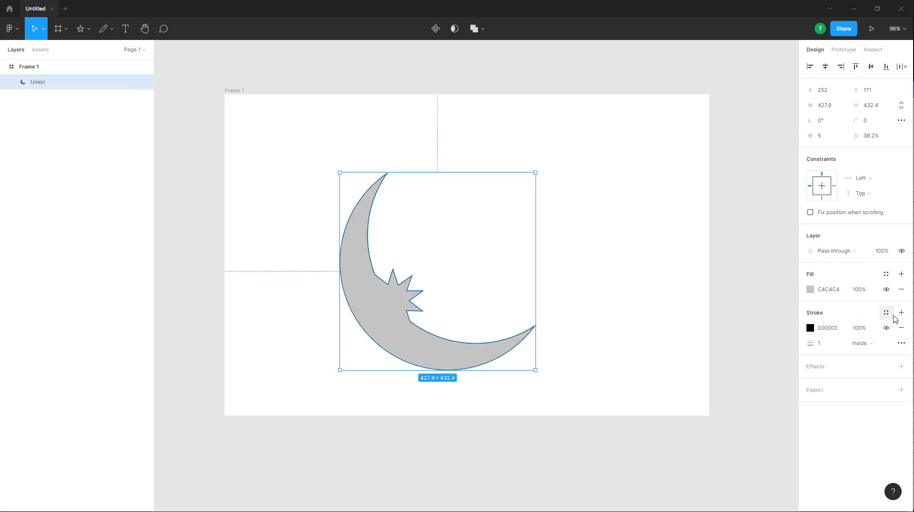
pyautogui.click(901, 313)
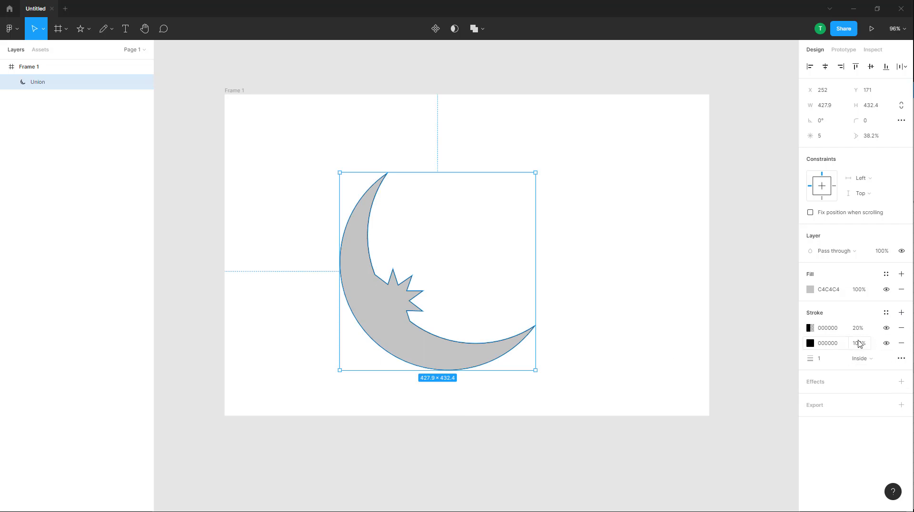
pyautogui.click(583, 288)
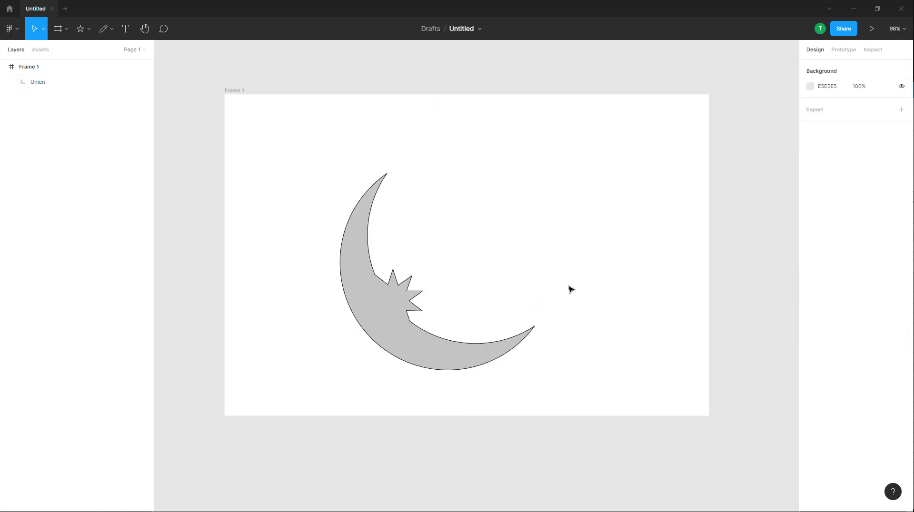
pyautogui.click(444, 350)
pyautogui.moveTo(815, 358); pyautogui.dragTo(823, 363)
# Fill the shape bright yellow FFE600 and move it up toward the frame's top.
pyautogui.click(810, 289)
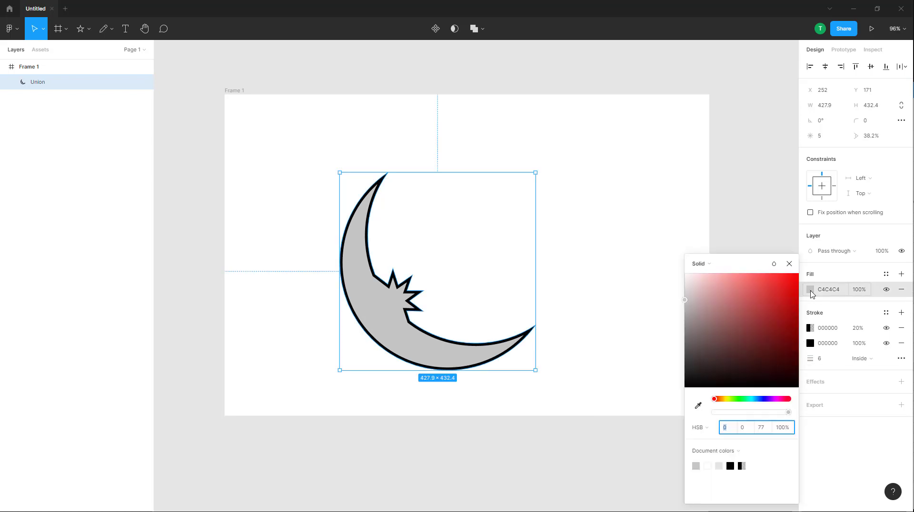
pyautogui.click(724, 399)
pyautogui.moveTo(732, 338); pyautogui.dragTo(796, 276)
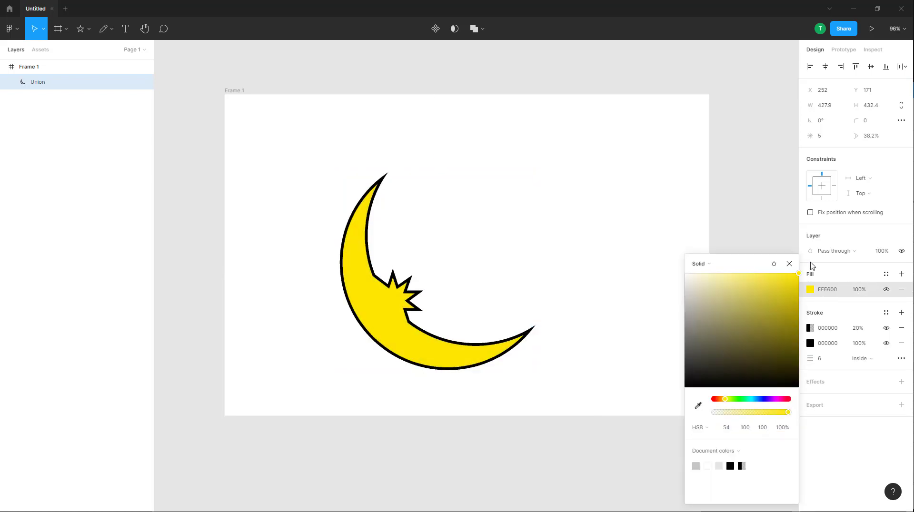
pyautogui.click(577, 280)
pyautogui.moveTo(394, 316); pyautogui.dragTo(411, 252)
pyautogui.click(500, 170)
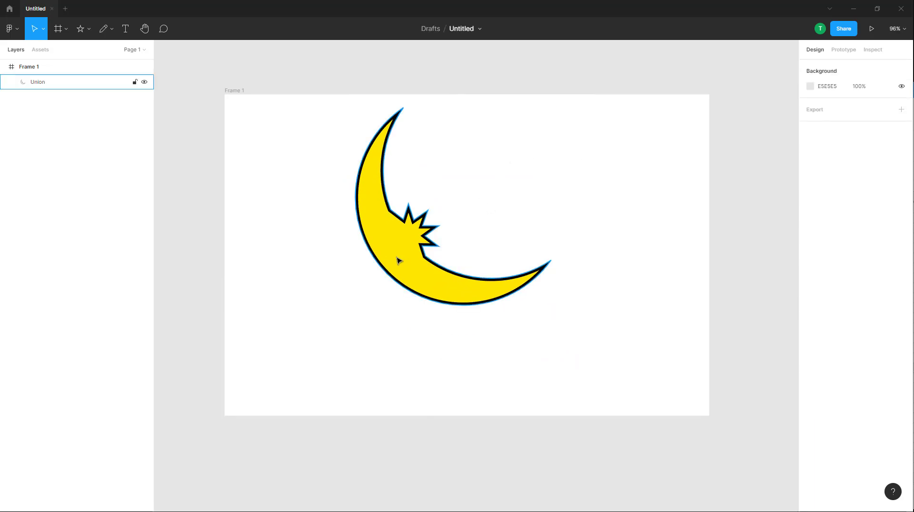